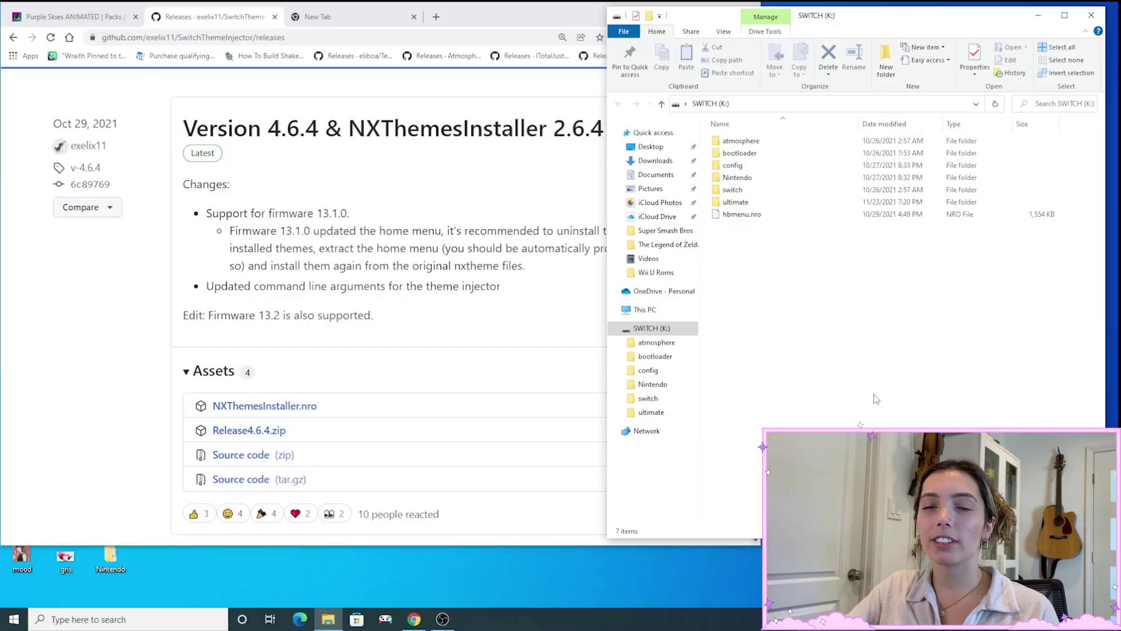
Step: Create a new folder named 'themes' at the root of the SWITCH (K:) drive
{"action": "right_click", "coordinate": [721, 236]}
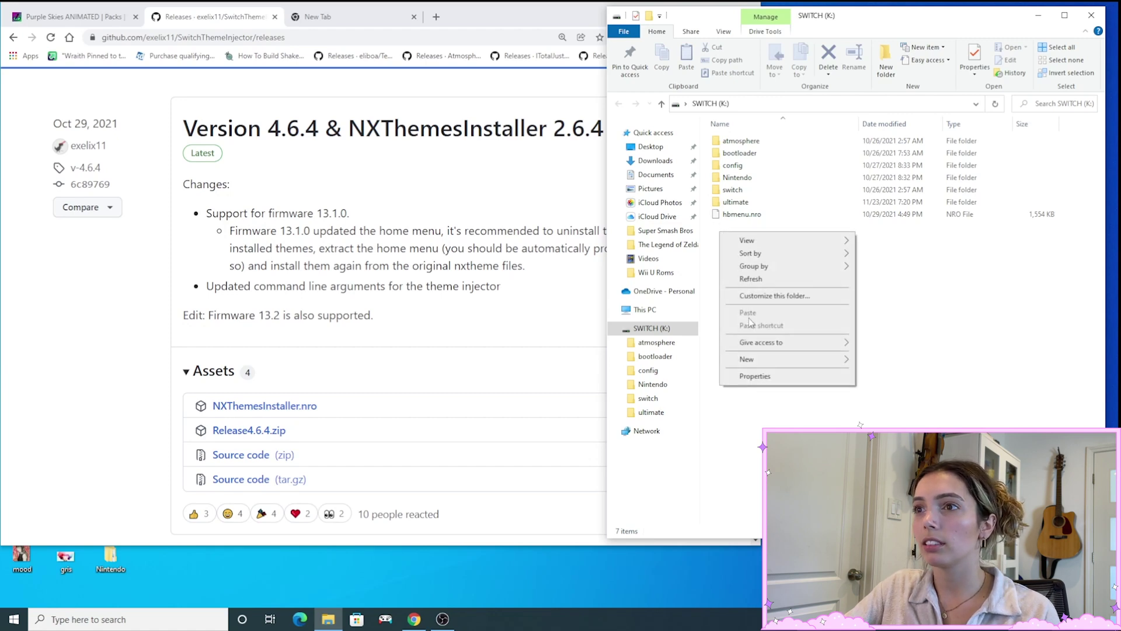
{"action": "mouse_move", "coordinate": [751, 359]}
{"action": "left_click", "coordinate": [876, 361]}
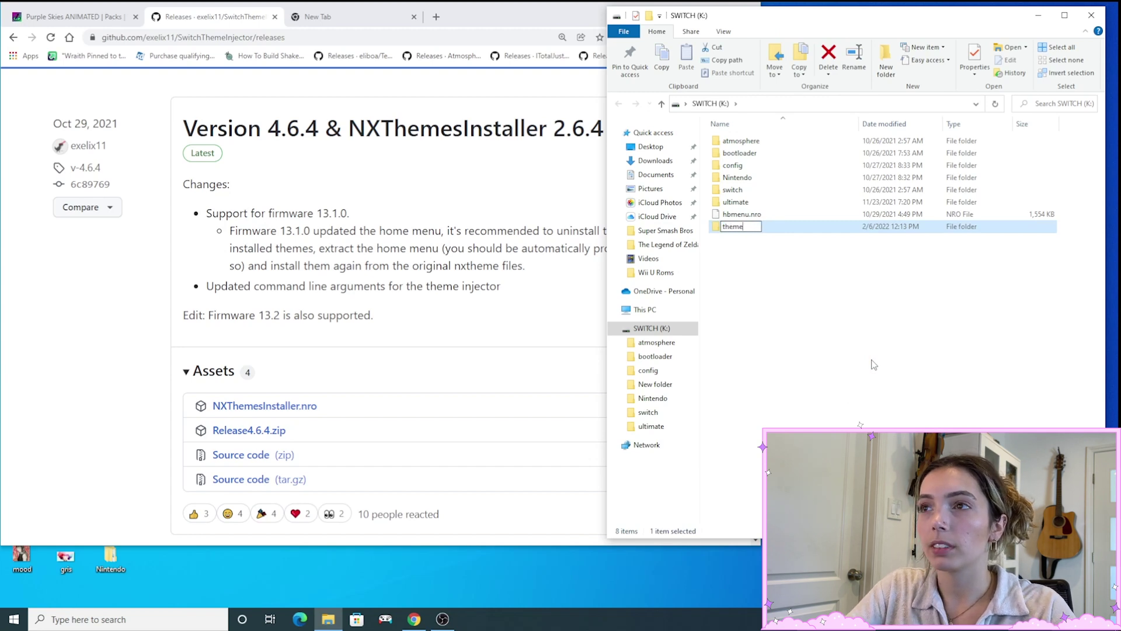
{"action": "type", "text": "themes"}
{"action": "left_click", "coordinate": [824, 293]}
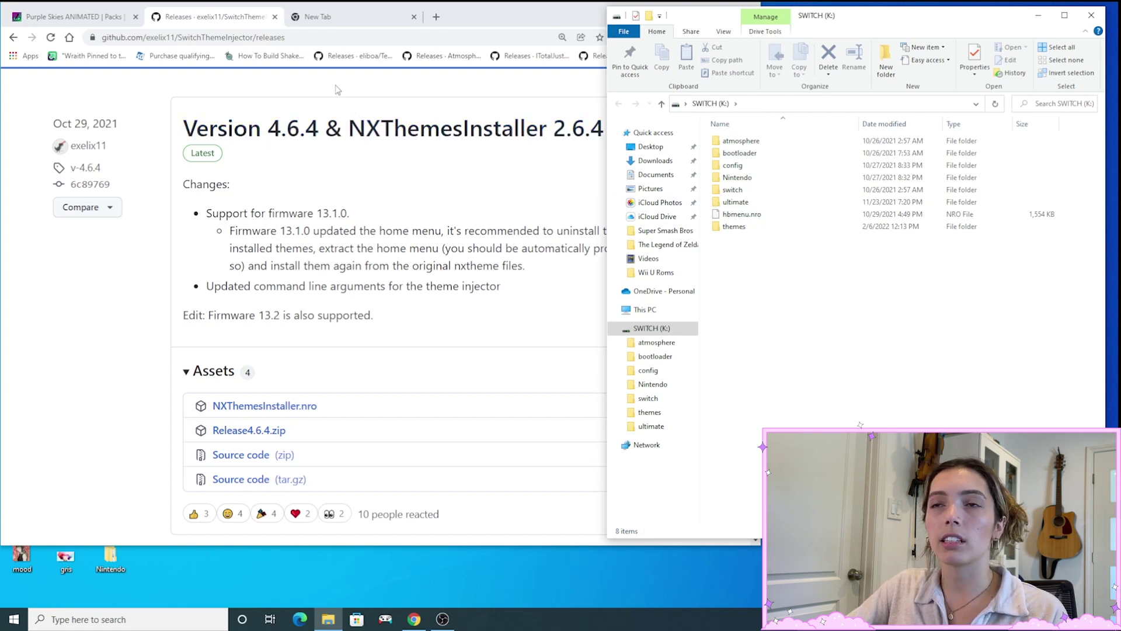
{"action": "left_click", "coordinate": [394, 86]}
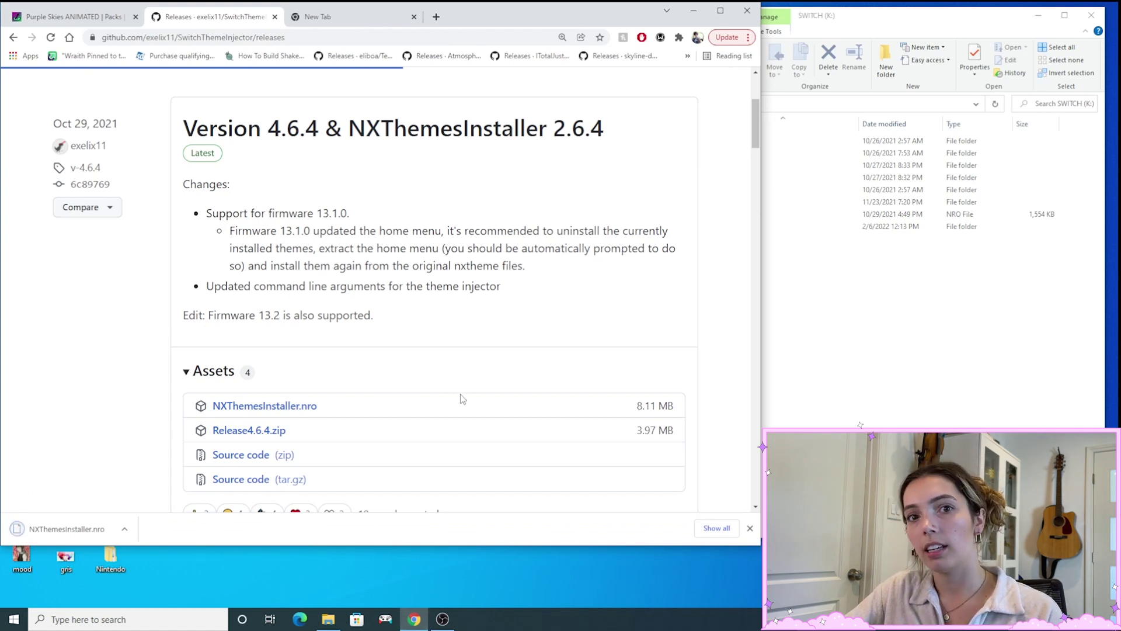
Step: Resize the SWITCH drive window beside Chrome and copy the downloaded NXThemesInstaller.nro onto it
{"action": "left_click", "coordinate": [847, 14]}
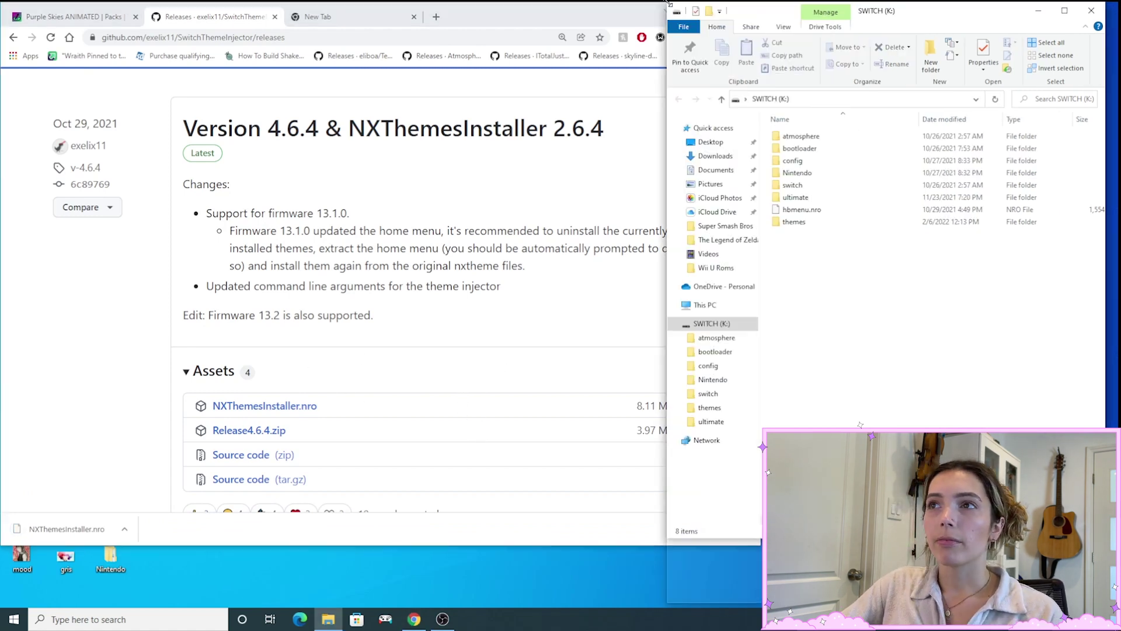
{"action": "left_click_drag", "start_coordinate": [664, 5], "coordinate": [771, 4]}
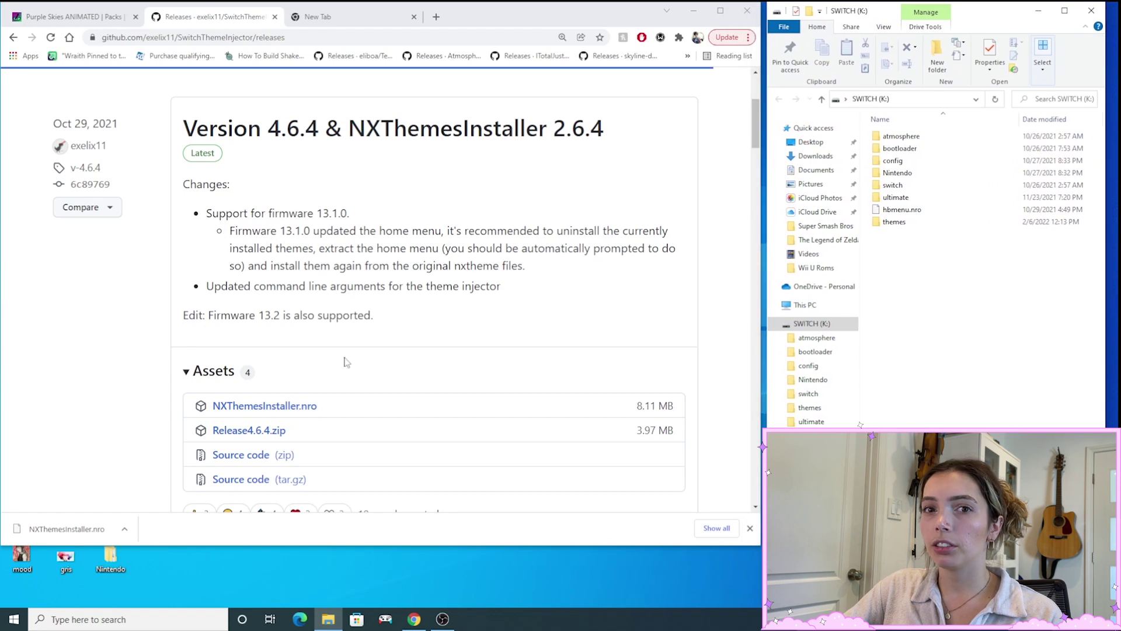
{"action": "left_click_drag", "start_coordinate": [76, 530], "coordinate": [892, 183]}
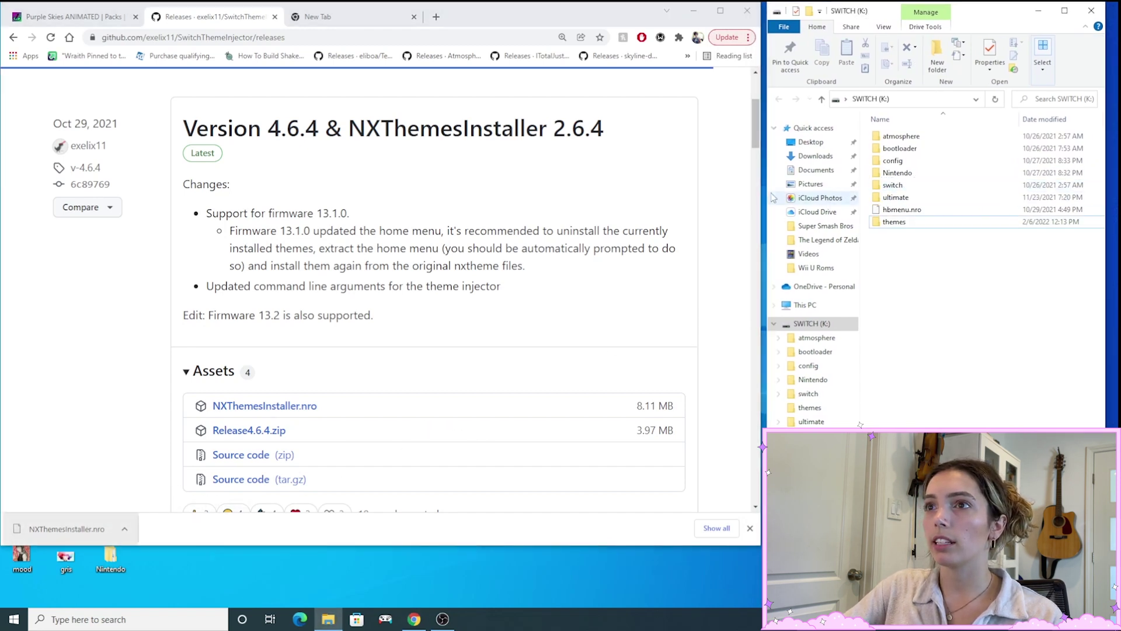
{"action": "left_click", "coordinate": [556, 295]}
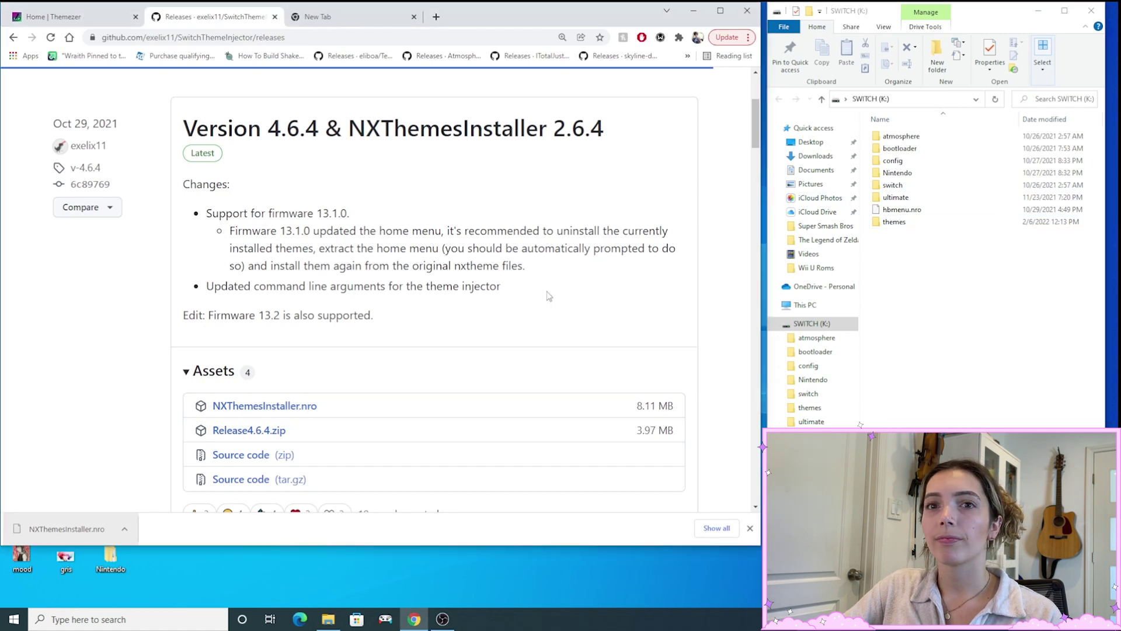
Step: Search Themezer packs for 'pastel' and download the Purple Skies ANIMATED pack zip
{"action": "left_click", "coordinate": [94, 20]}
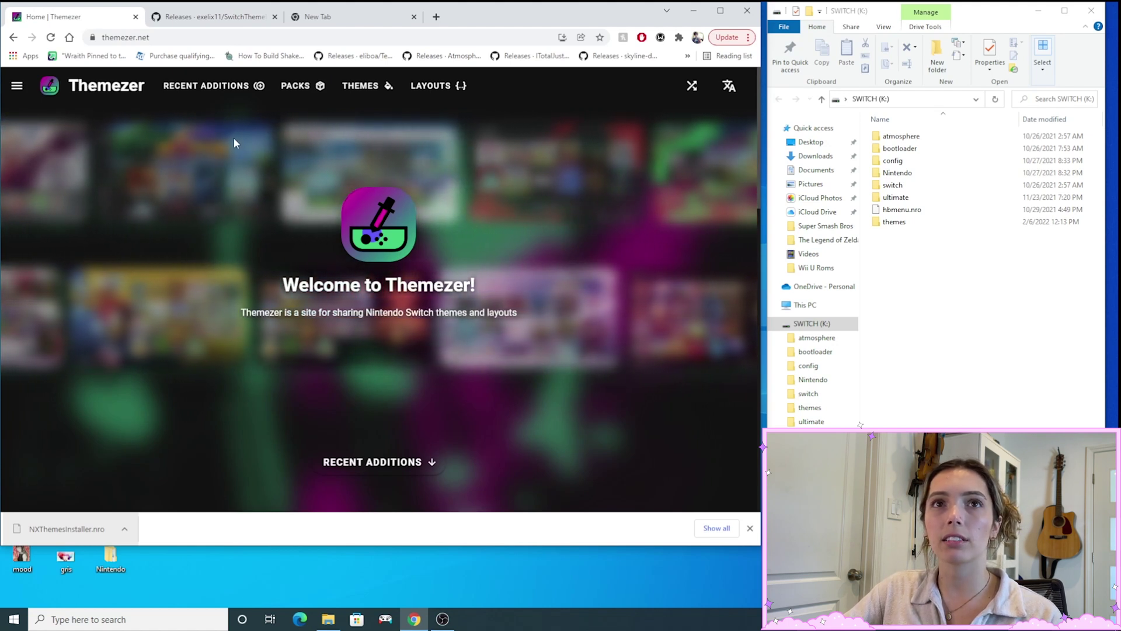
{"action": "left_click", "coordinate": [302, 87]}
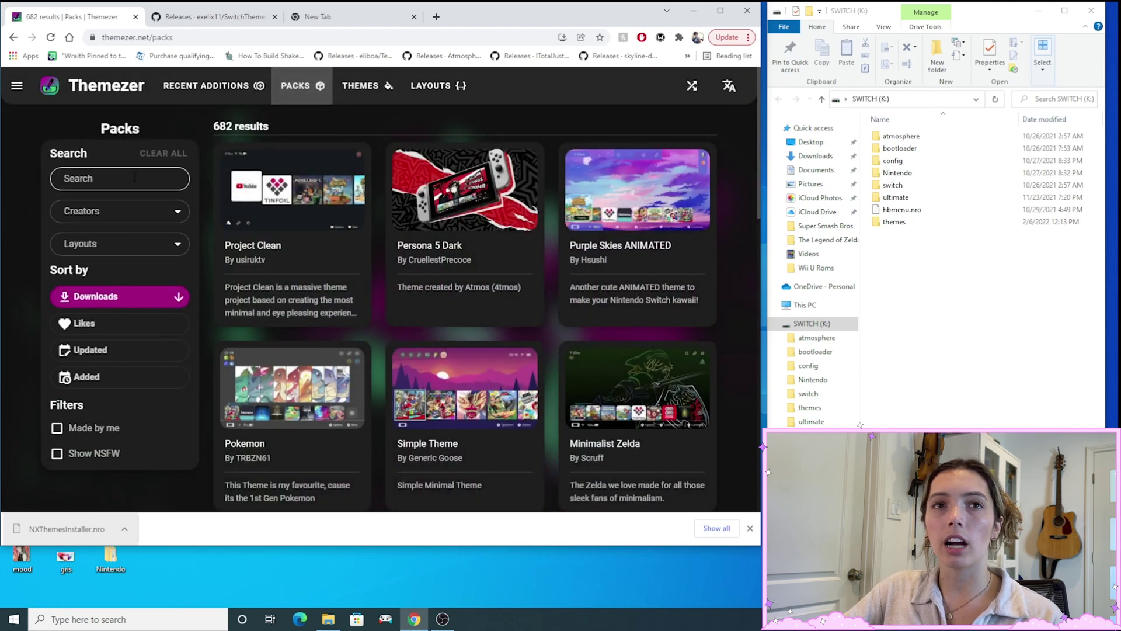
{"action": "left_click", "coordinate": [131, 179]}
{"action": "type", "text": "pas"}
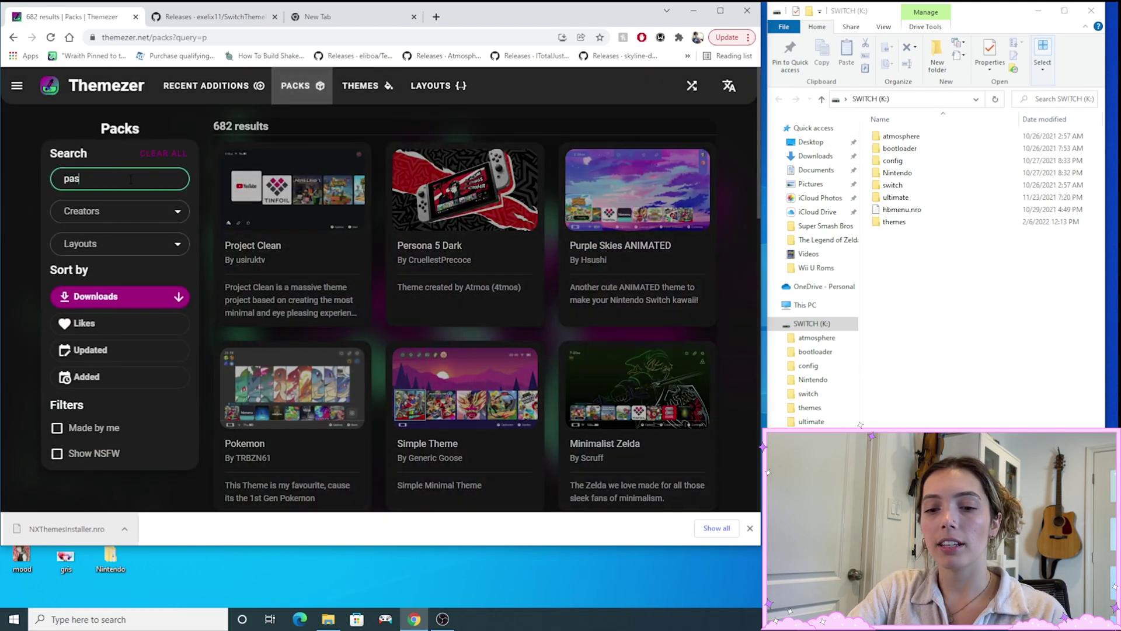
{"action": "type", "text": "tel"}
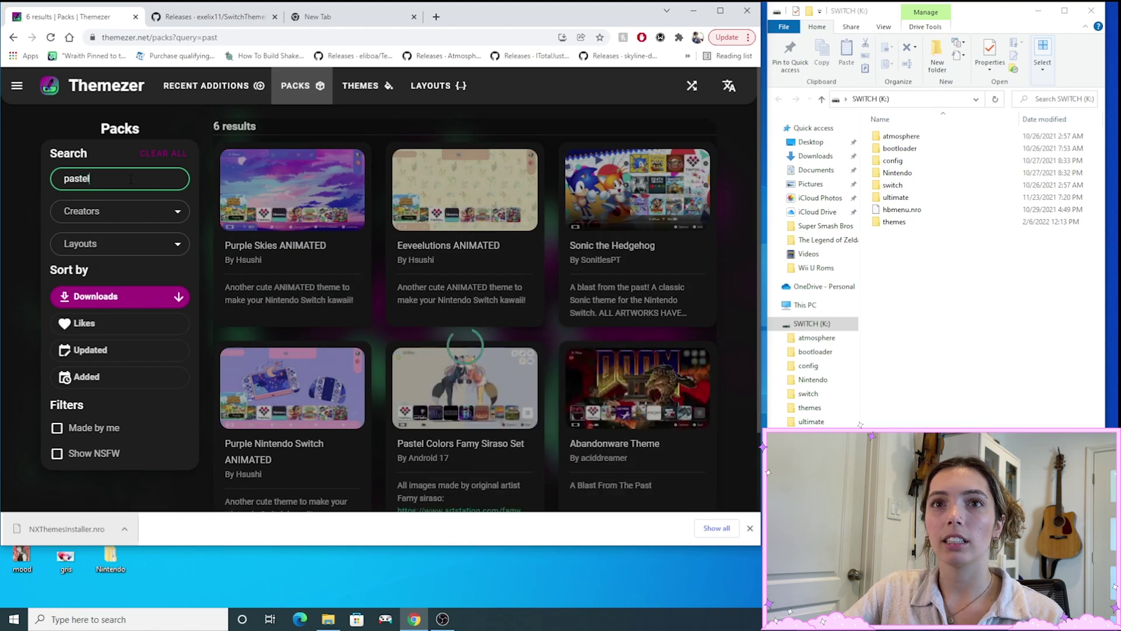
{"action": "left_click", "coordinate": [327, 240]}
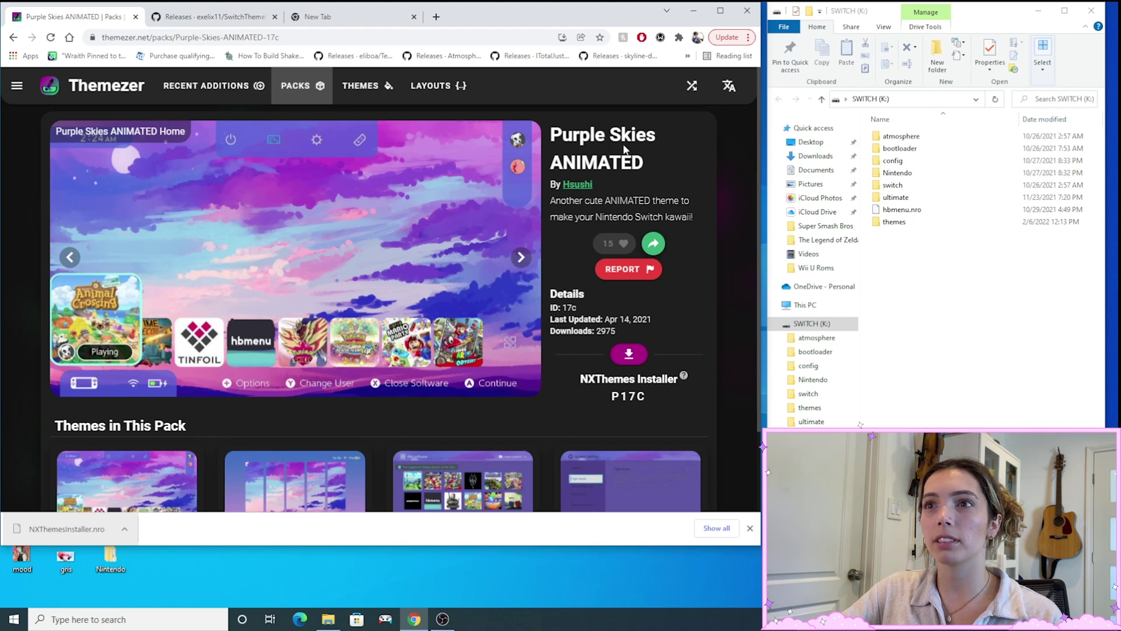
{"action": "left_click", "coordinate": [626, 354]}
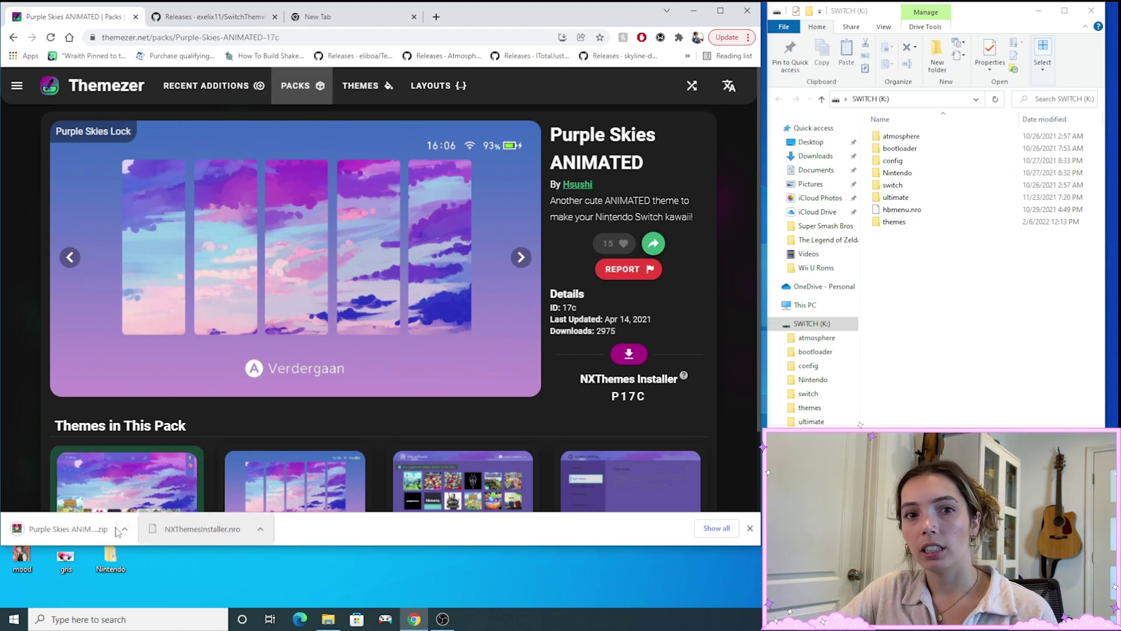
Step: Open the Purple Skies zip in WinRAR and select all four NXTHEME files
{"action": "left_click", "coordinate": [92, 534]}
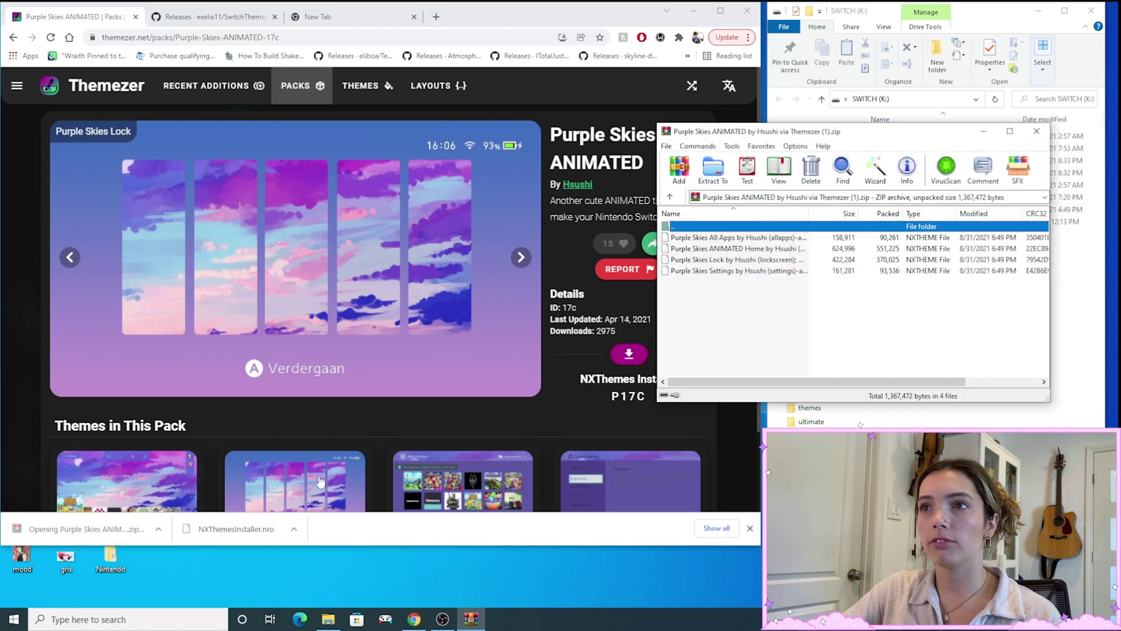
{"action": "left_click_drag", "start_coordinate": [758, 132], "coordinate": [260, 159]}
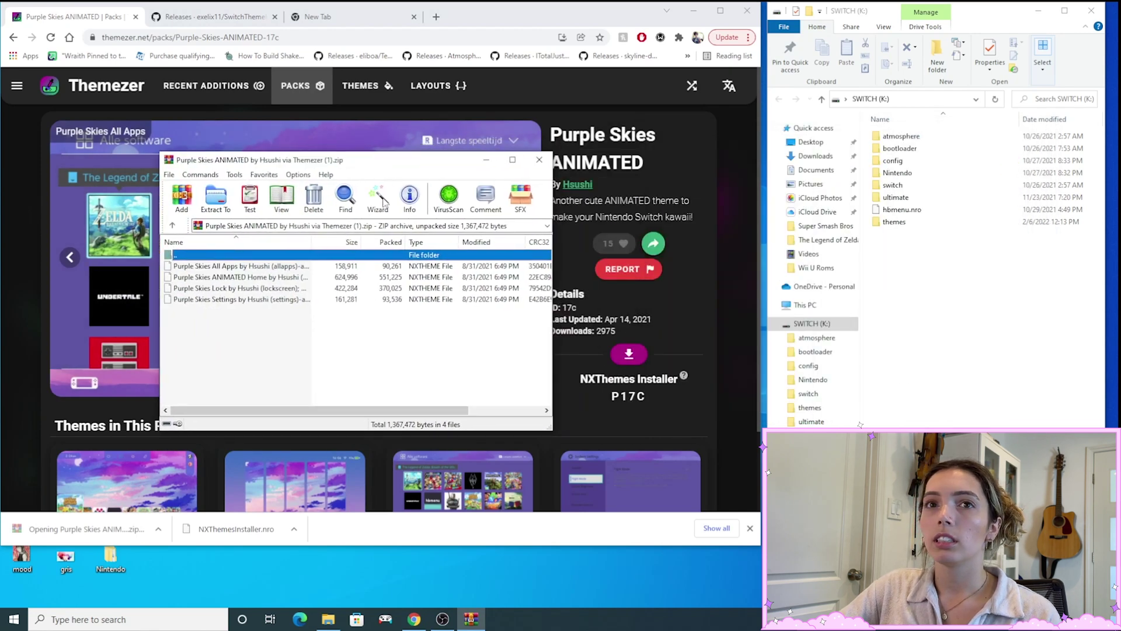
{"action": "left_click_drag", "start_coordinate": [230, 319], "coordinate": [896, 224]}
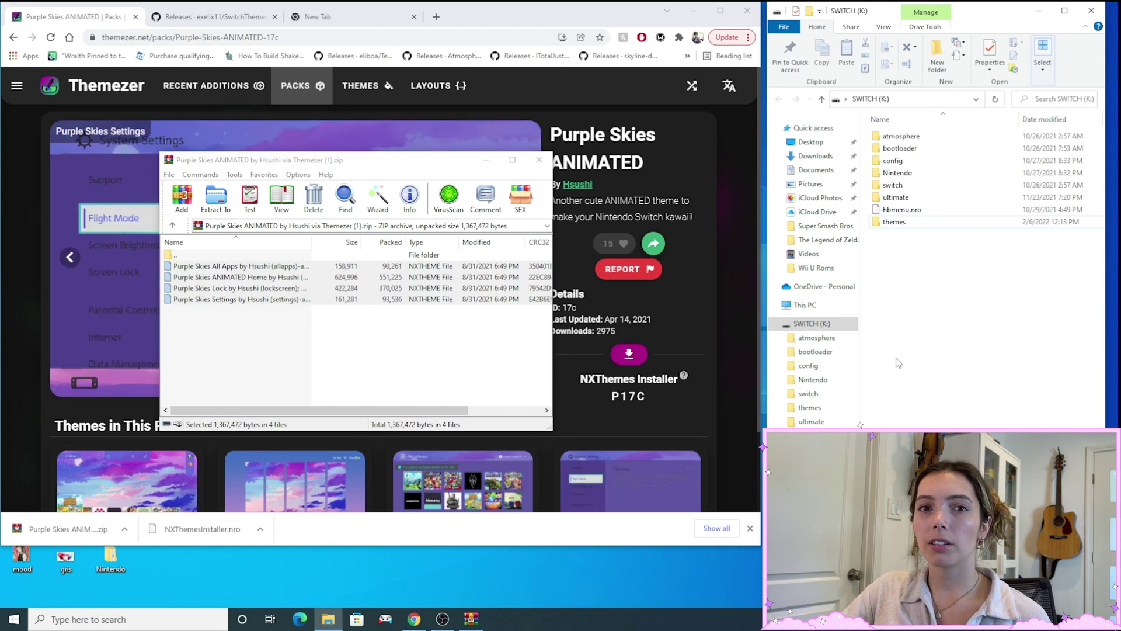
Step: Eject the SWITCH (K:) drive and close the Purple Skies archive
{"action": "right_click", "coordinate": [823, 325]}
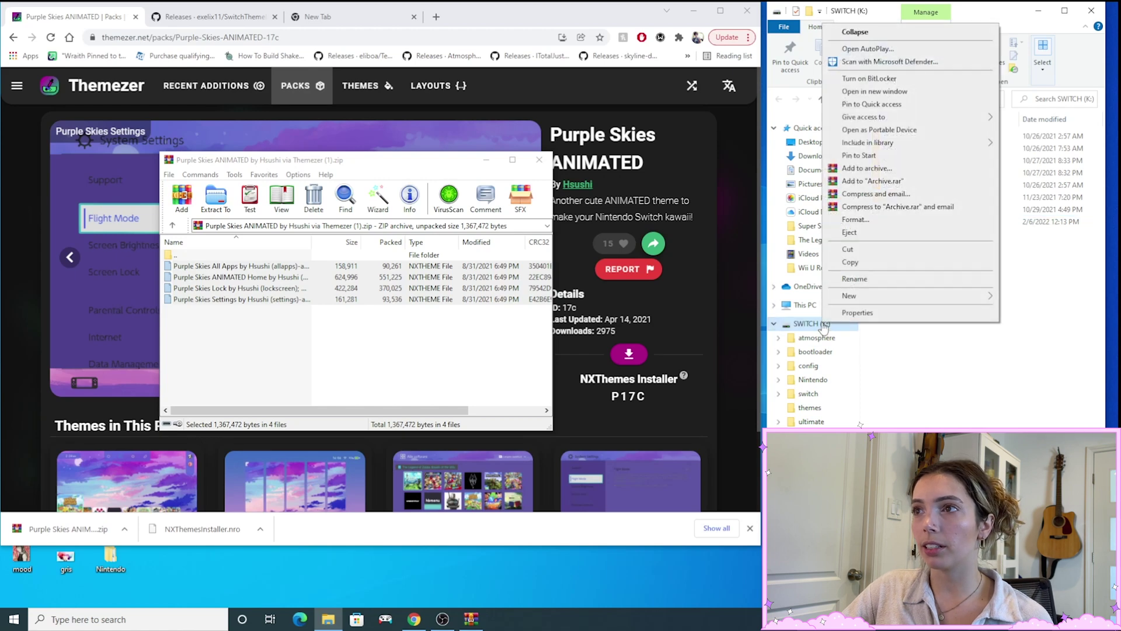
{"action": "left_click", "coordinate": [853, 233]}
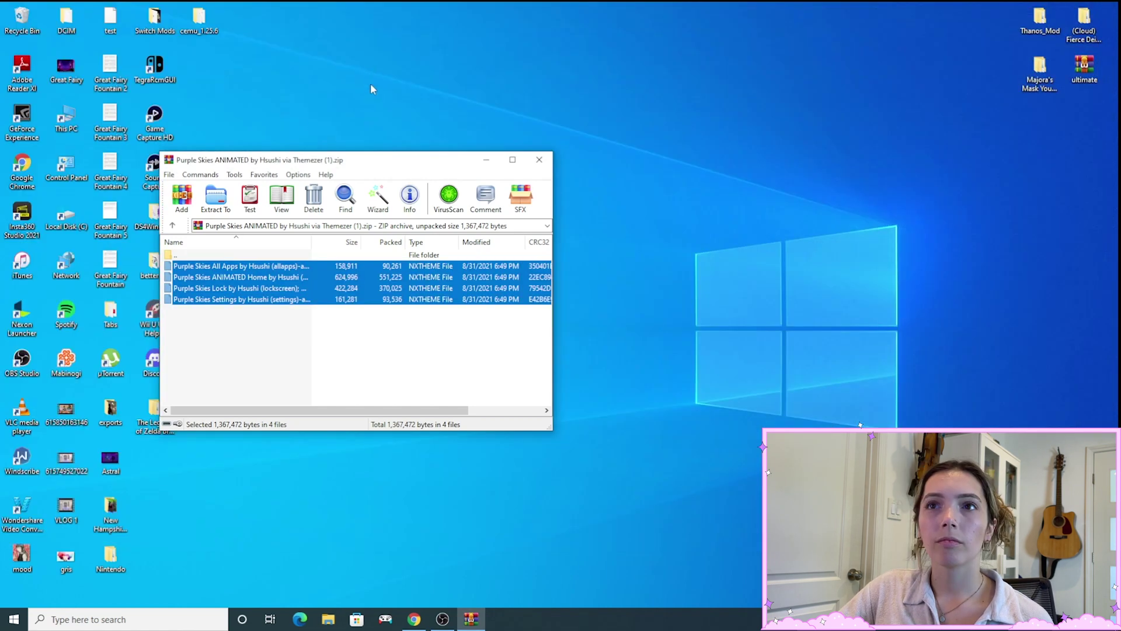
{"action": "left_click", "coordinate": [539, 160]}
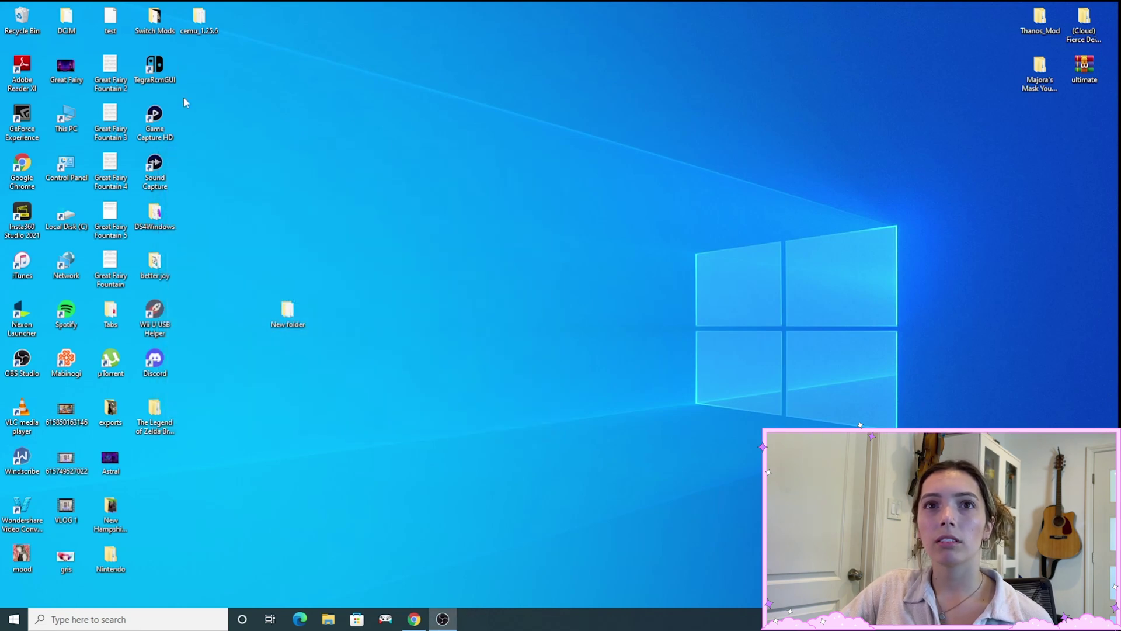
Step: Launch TegraRcmGUI and inject the fusee.bin payload into the Switch in RCM mode
{"action": "double_click", "coordinate": [164, 68]}
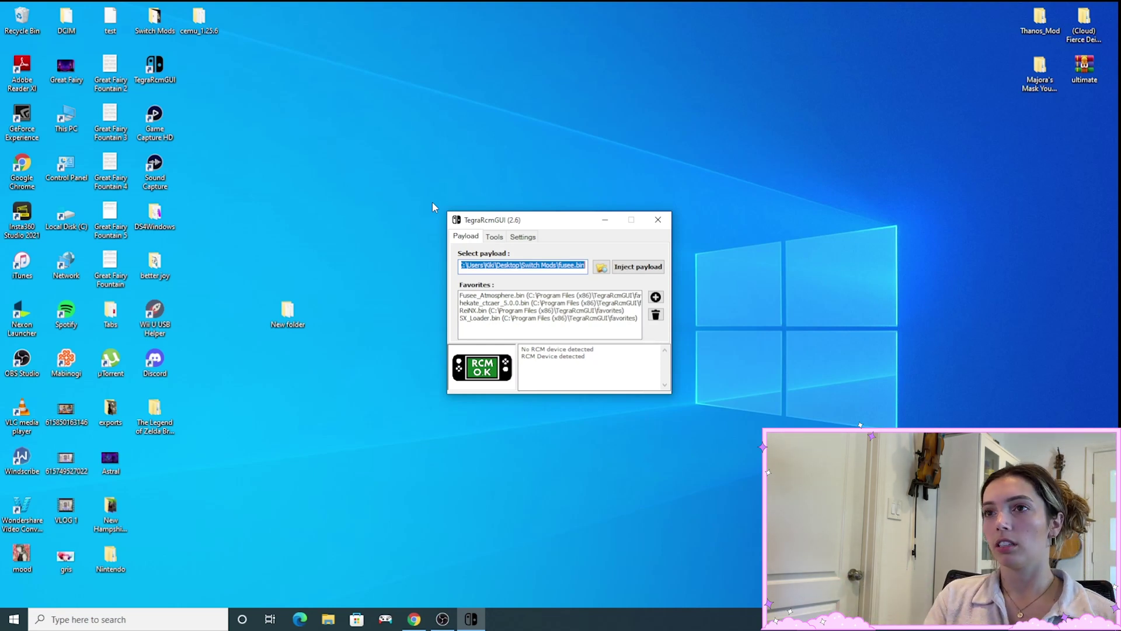
{"action": "left_click", "coordinate": [641, 267]}
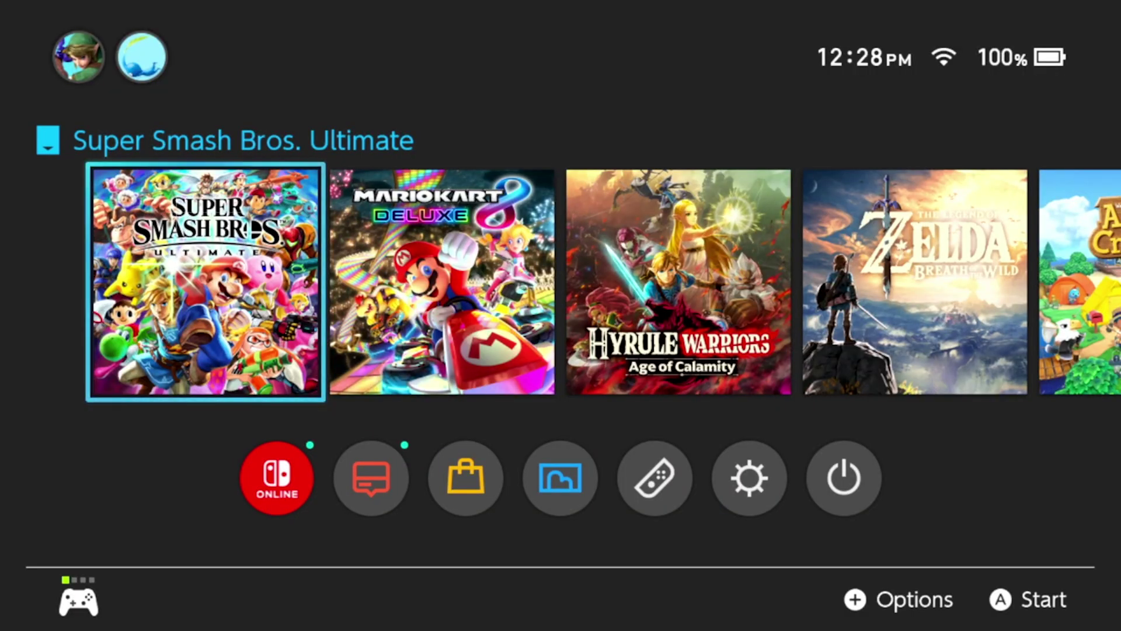
Step: In hbmenu, step right past Daybreak and the other apps to select NXThemes Installer
{"action": "key", "text": "Up"}
{"action": "key", "text": "Down"}
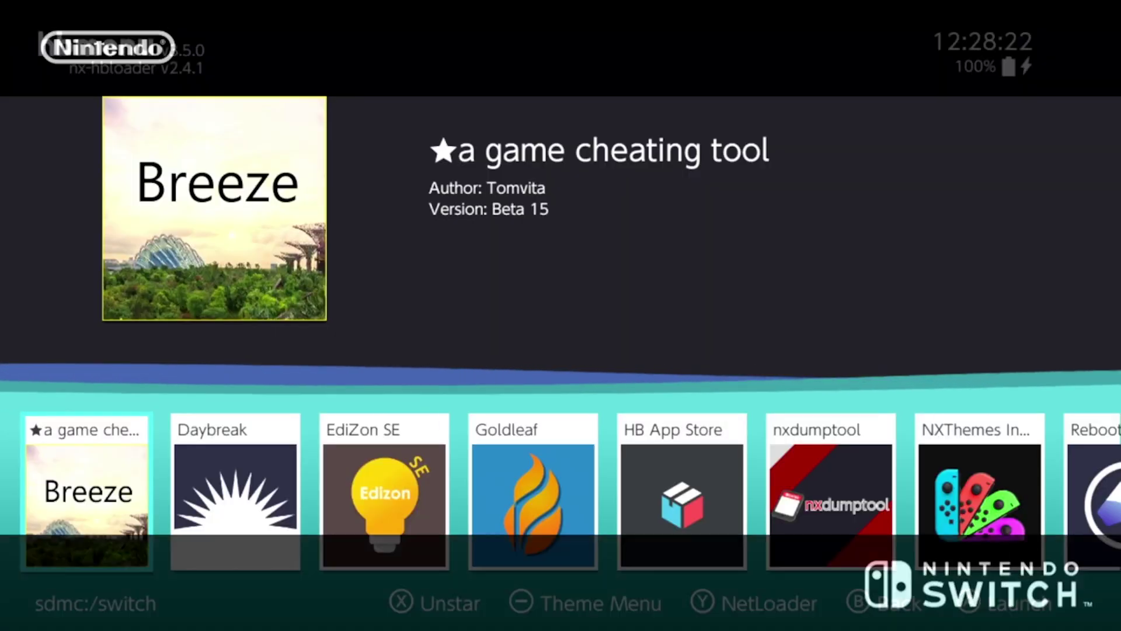
{"action": "key", "text": "Right"}
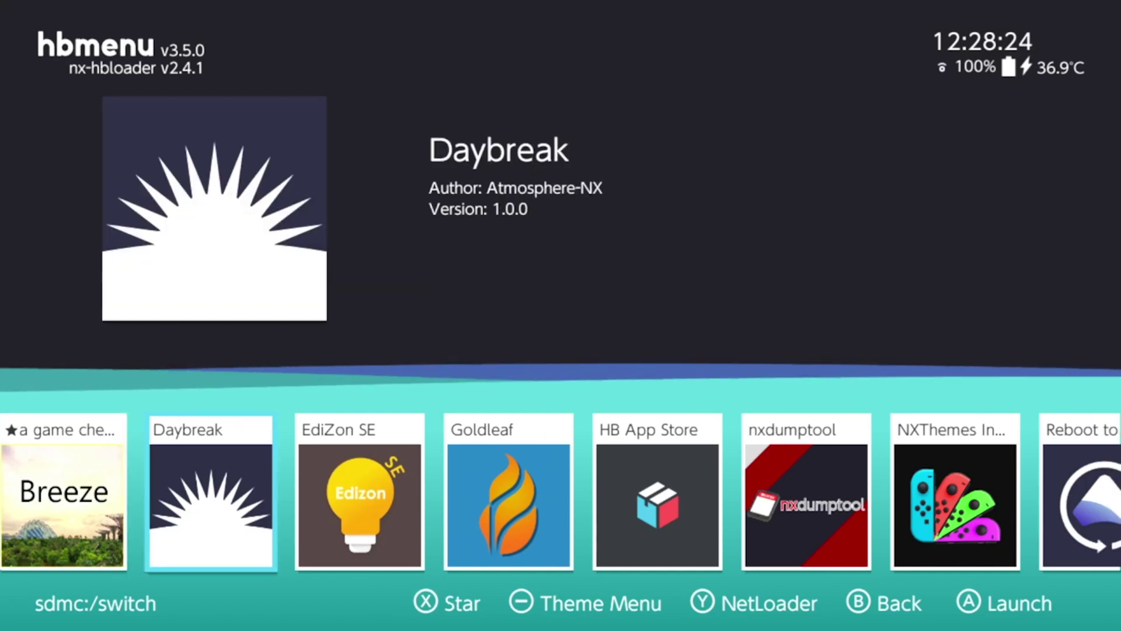
{"action": "key", "text": "Right"}
{"action": "key", "text": "Right"}
{"action": "key", "text": "Right"}
{"action": "key", "text": "Right"}
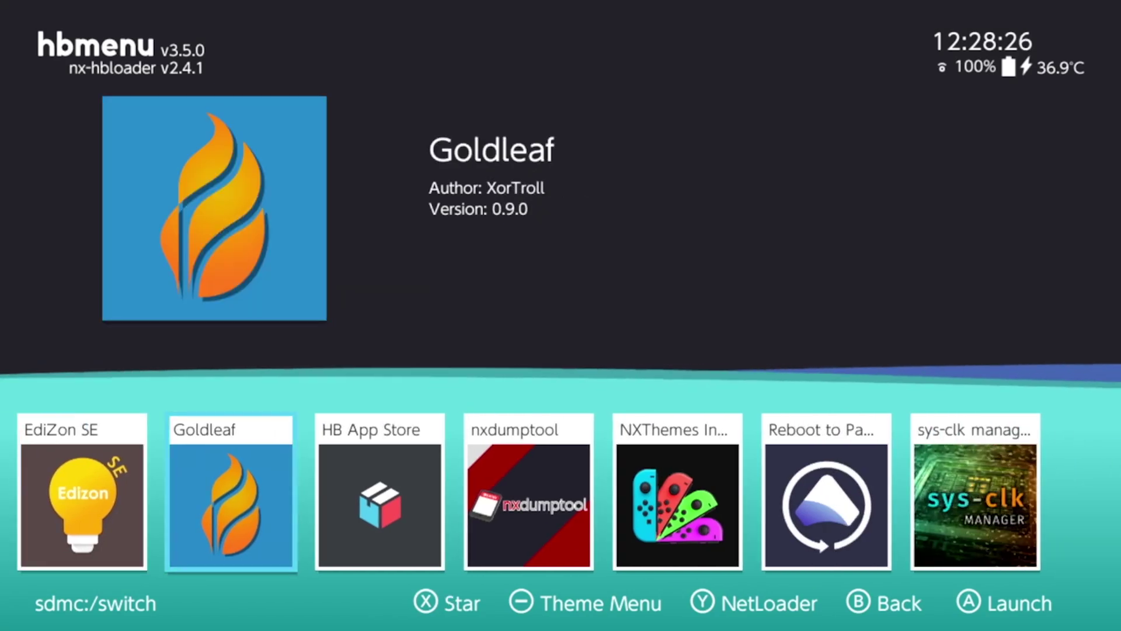
{"action": "key", "text": "Right"}
Step: Launch NXThemes Installer and get past the welcome and theme safety information pages
{"action": "key", "text": "a"}
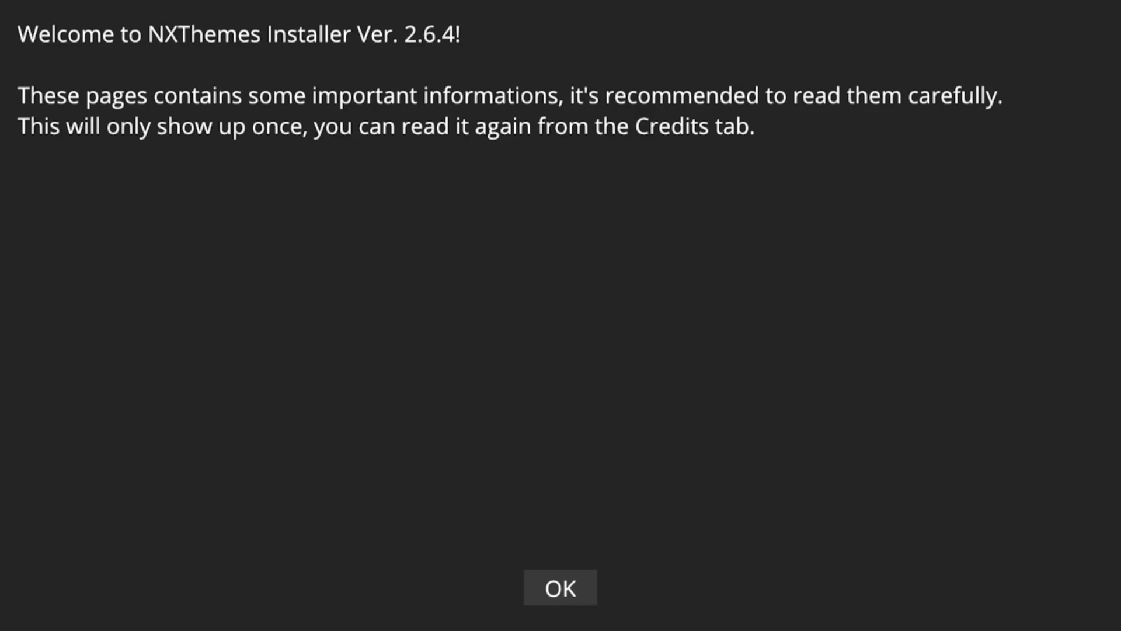
{"action": "key", "text": "a"}
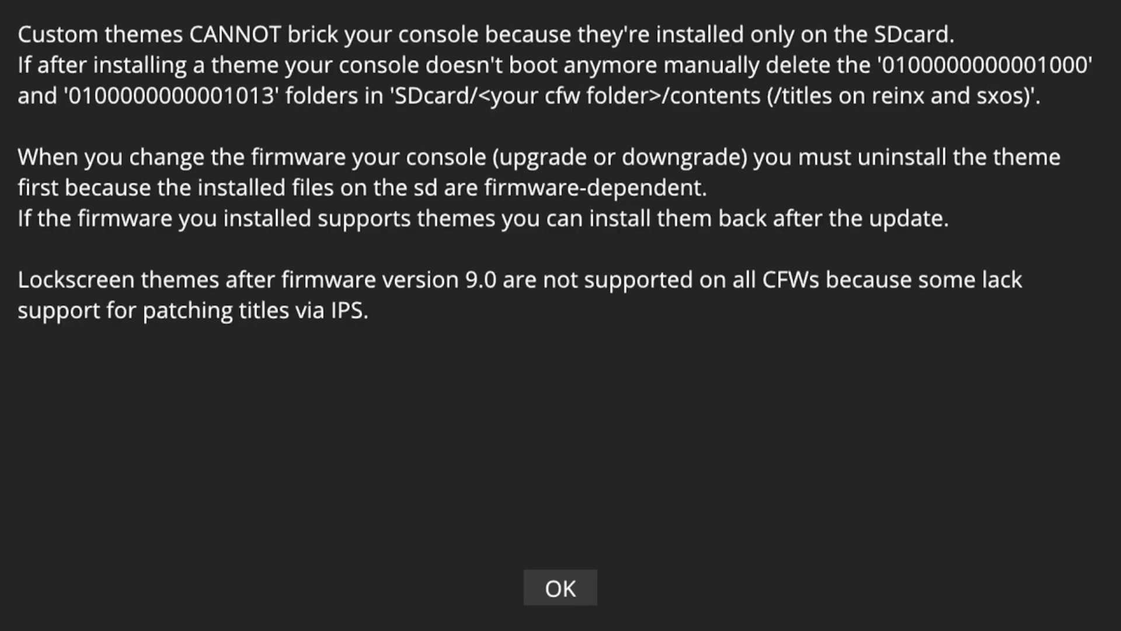
{"action": "key", "text": "a"}
{"action": "key", "text": "a"}
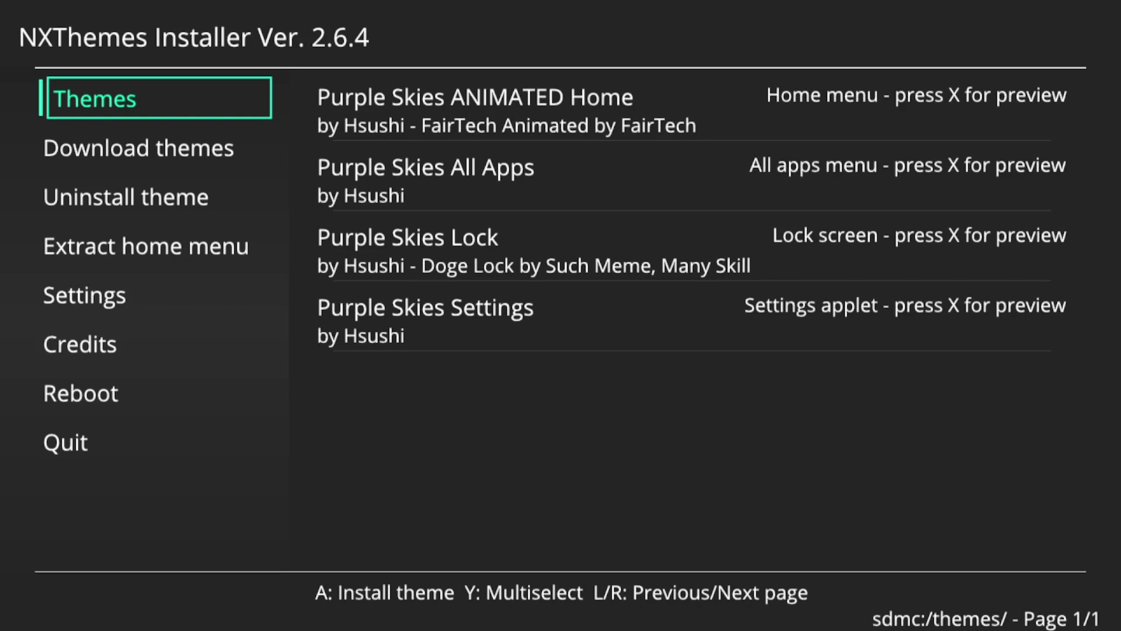
Step: Install the Purple Skies animated home, all-apps, lock screen and settings themes
{"action": "left_click", "coordinate": [692, 110]}
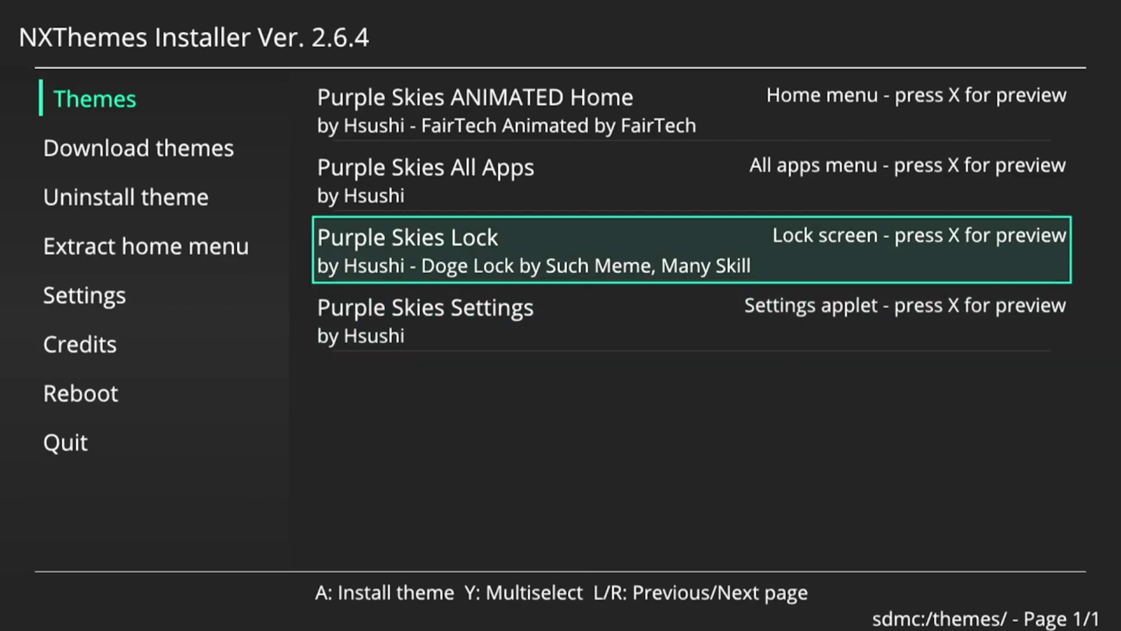
{"action": "key", "text": "Left"}
{"action": "key", "text": "Right"}
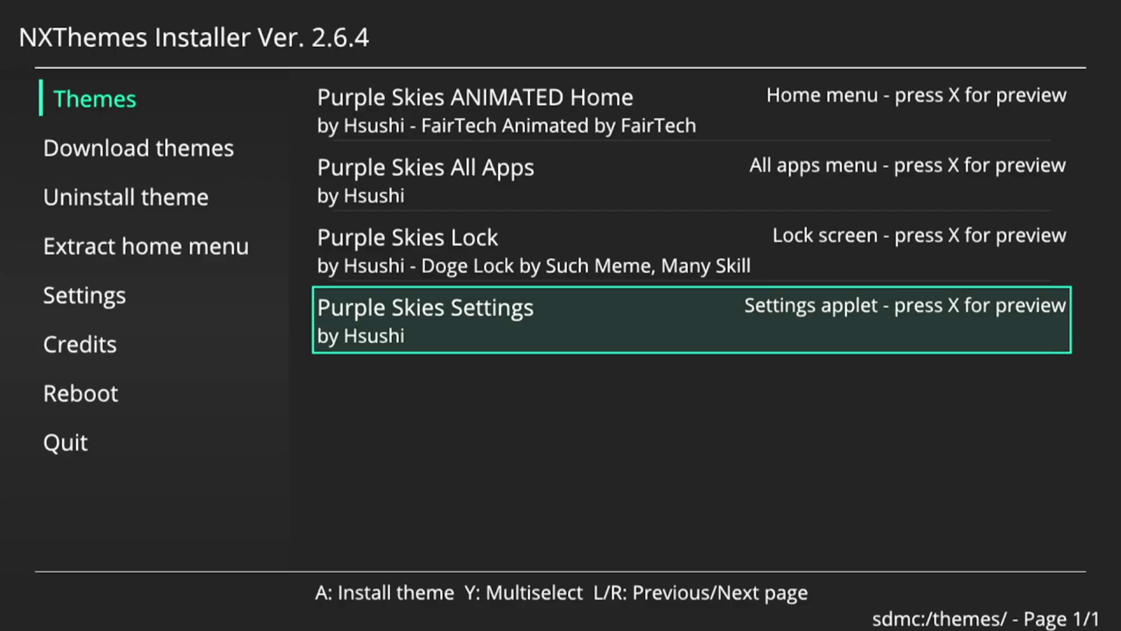
{"action": "key", "text": "b"}
{"action": "key", "text": "Down"}
{"action": "key", "text": "Down"}
{"action": "key", "text": "Down"}
{"action": "key", "text": "Down"}
{"action": "key", "text": "Down"}
{"action": "key", "text": "Down"}
Step: Reboot the console, unlock it and browse the Purple Skies themed HOME menu tiles
{"action": "key", "text": "Right"}
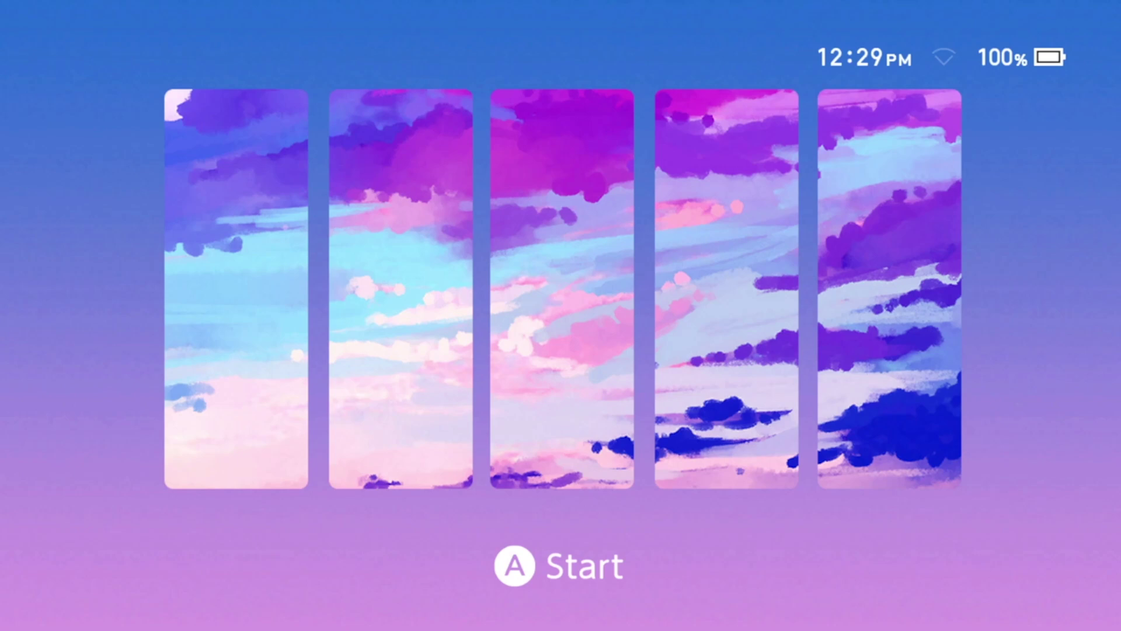
{"action": "key", "text": "a"}
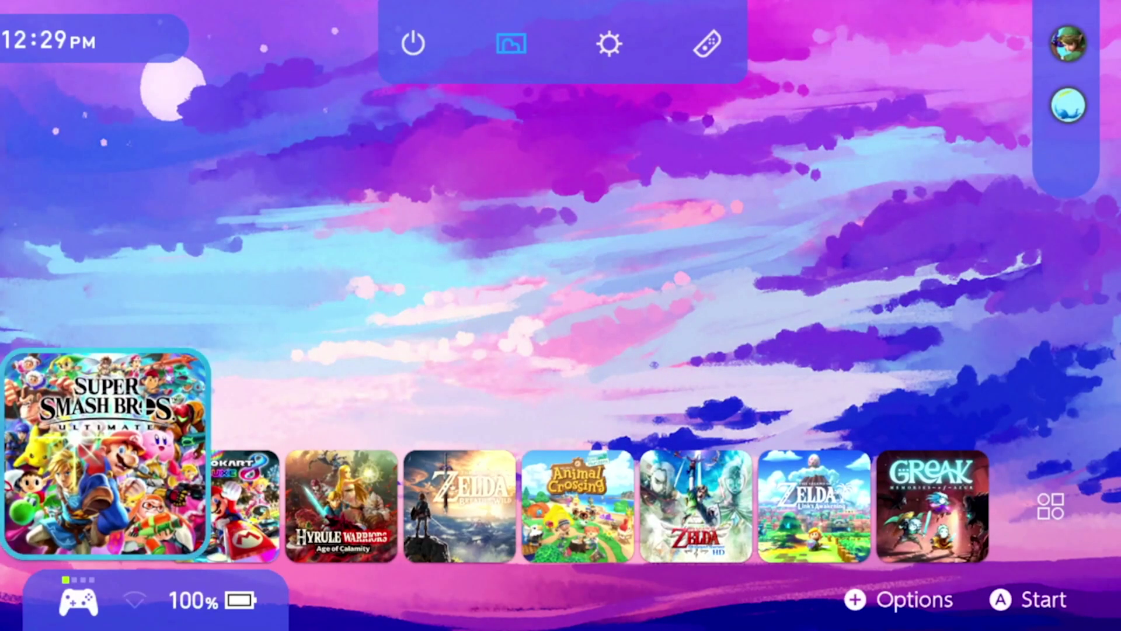
{"action": "key", "text": "Right"}
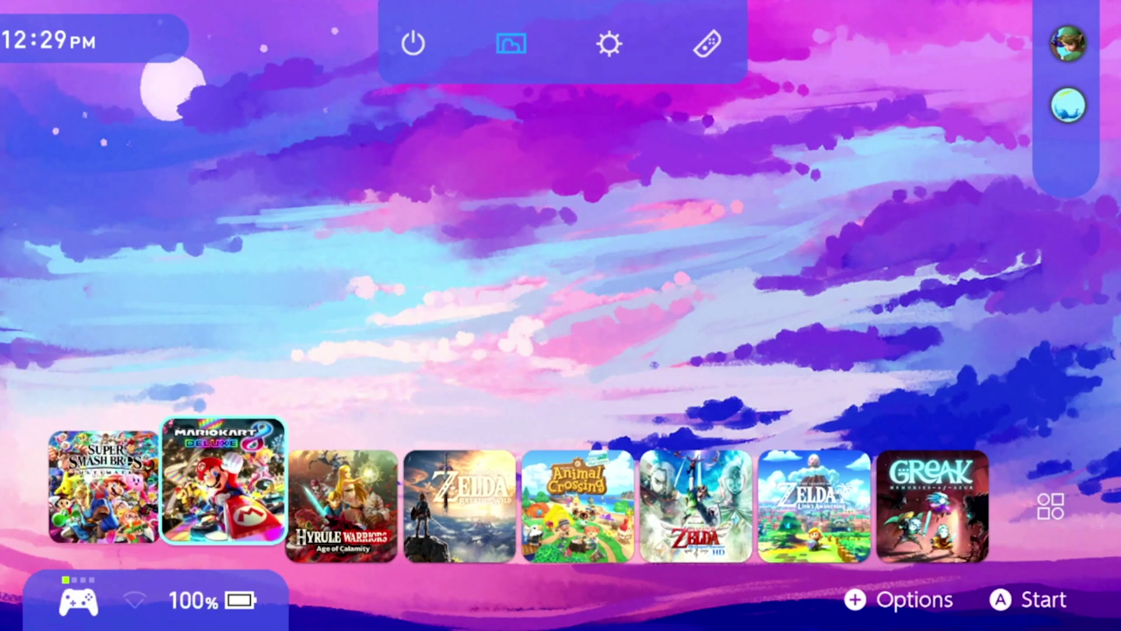
{"action": "key", "text": "Left"}
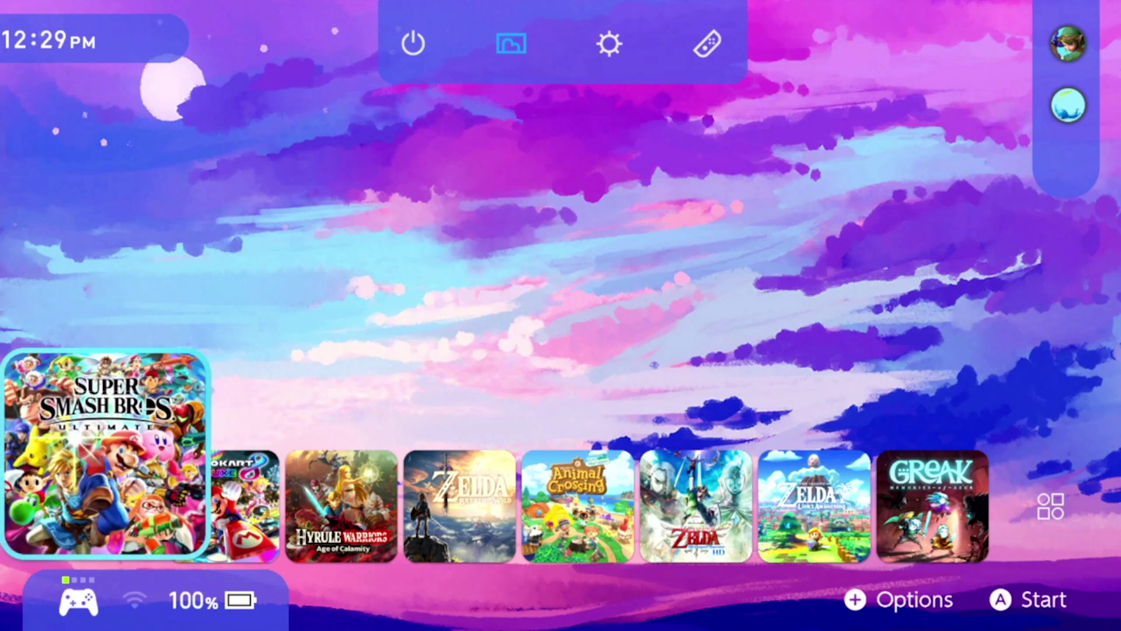
{"action": "key", "text": "Right"}
Step: View the themed System Settings screen, then return to the HOME menu
{"action": "key", "text": "Up"}
{"action": "key", "text": "Right"}
{"action": "key", "text": "Right"}
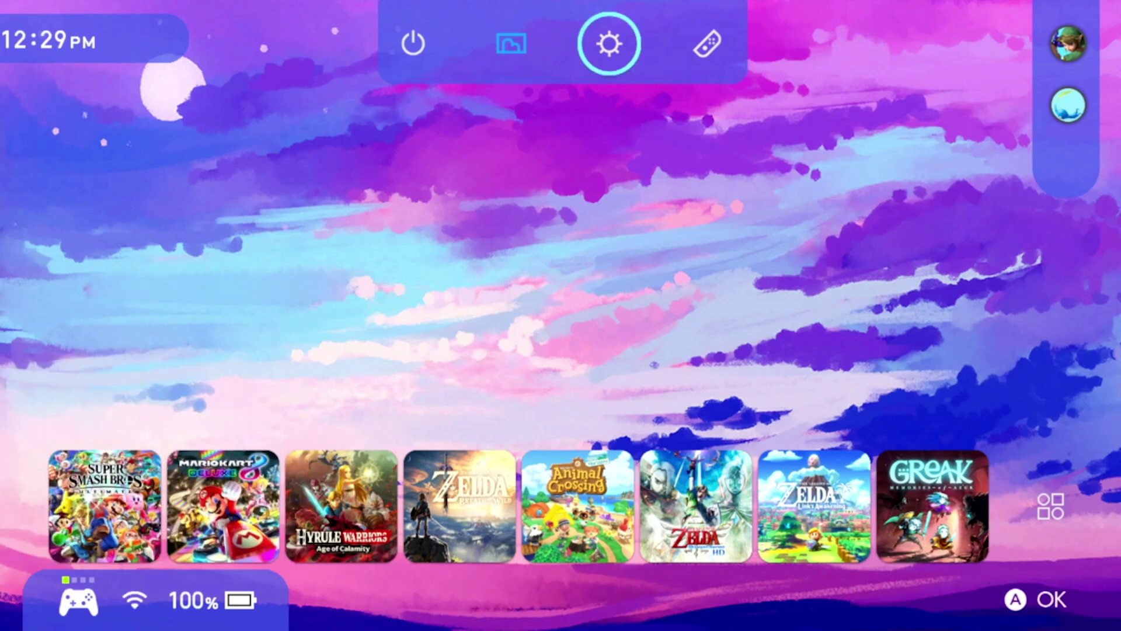
{"action": "key", "text": "Return"}
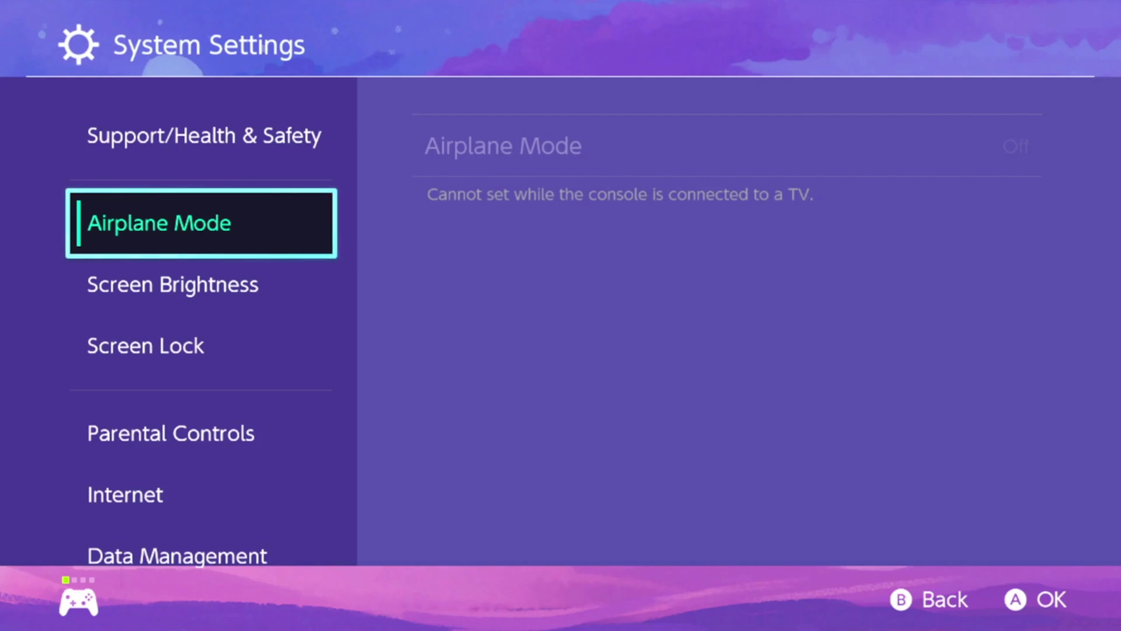
{"action": "key", "text": "Down"}
{"action": "key", "text": "Up"}
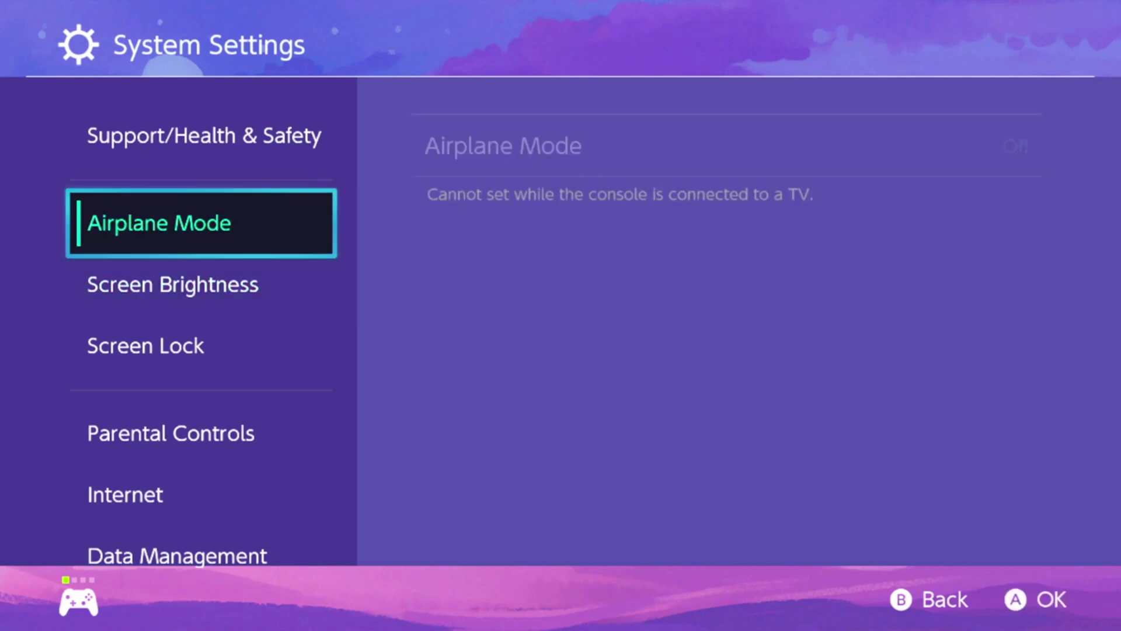
{"action": "key", "text": "Escape"}
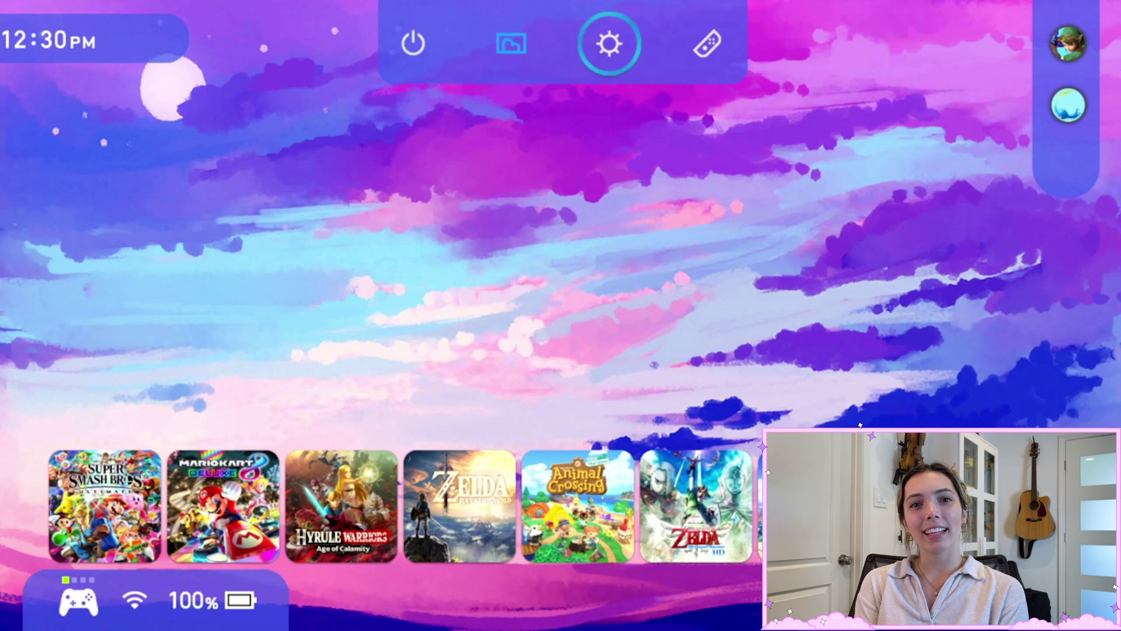